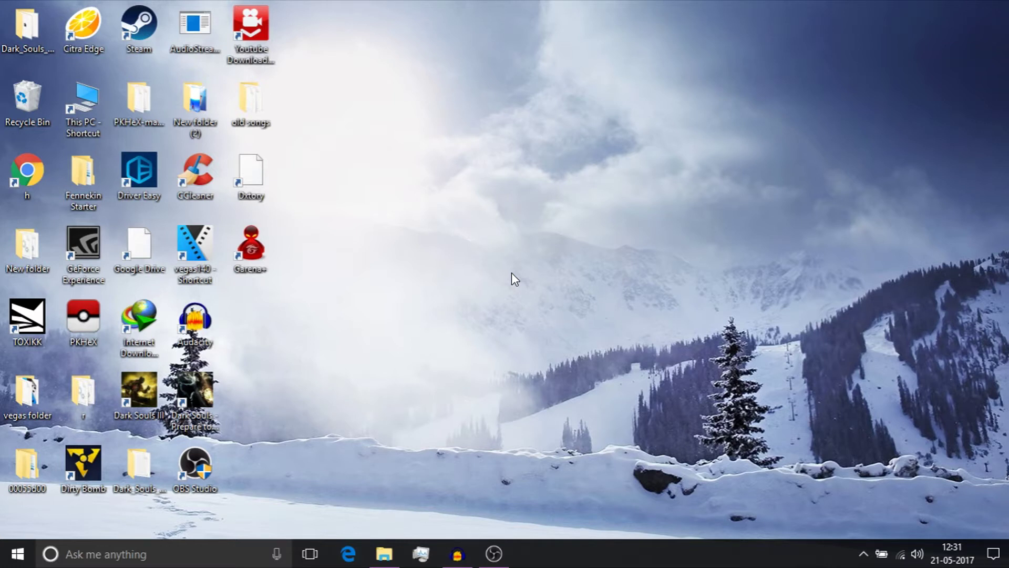
Step: Refresh the desktop twice from its right-click menu
right_click(512, 272)
click(547, 316)
right_click(537, 257)
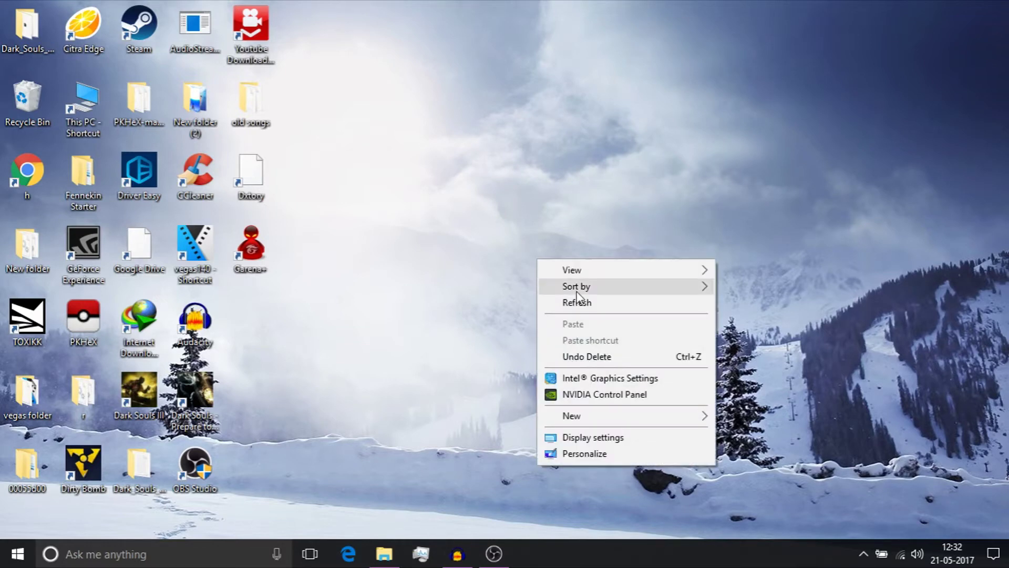
click(578, 302)
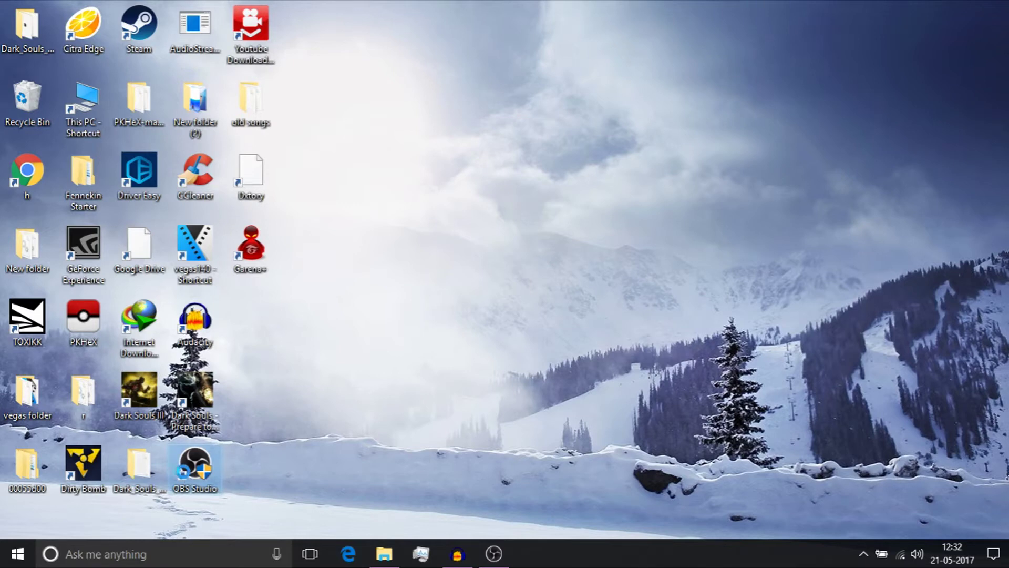
Step: Check the OBS Studio shortcut's Compatibility settings: run as administrator, fullscreen optimizations disabled
right_click(184, 474)
click(193, 465)
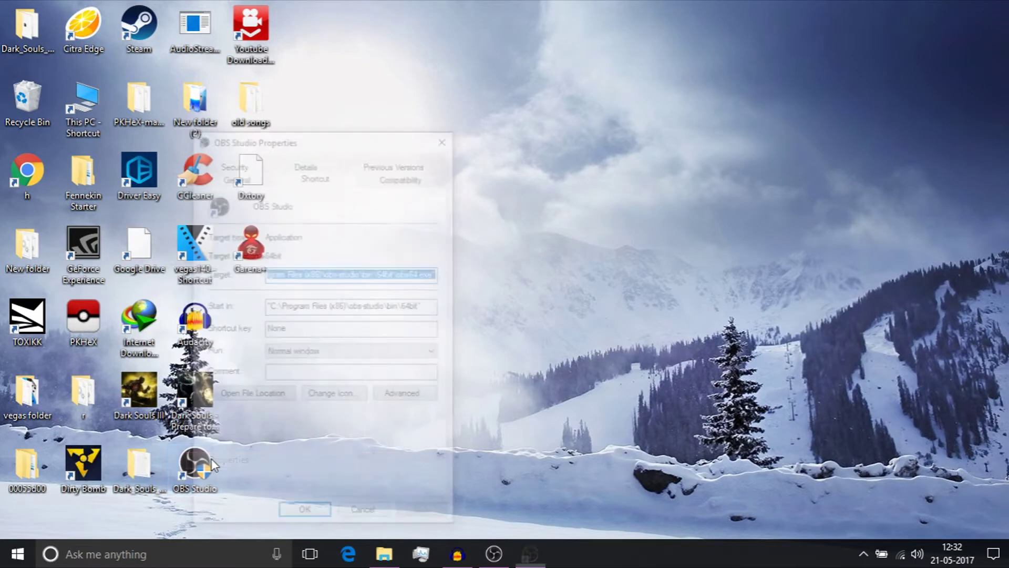
click(399, 178)
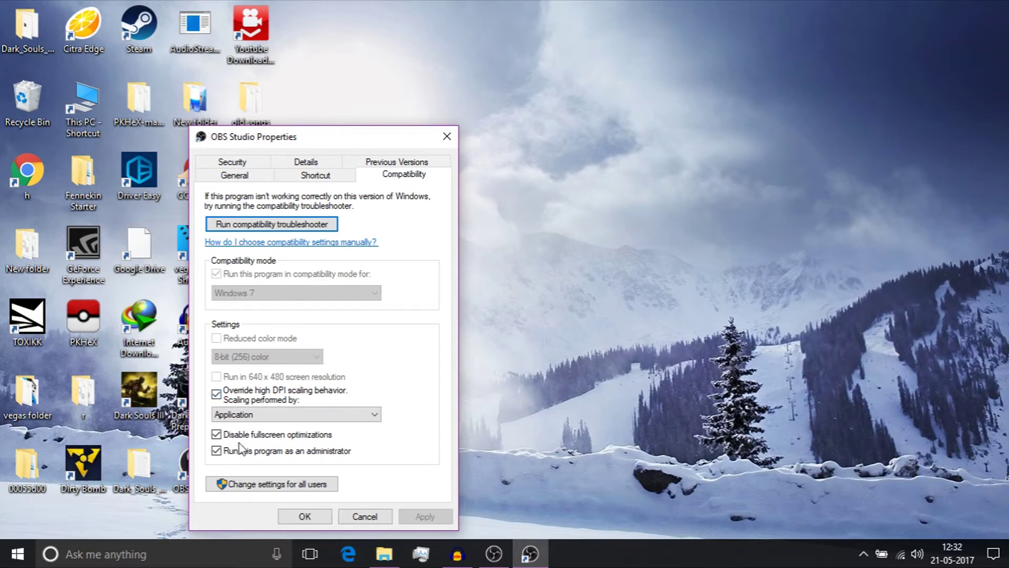
click(315, 516)
right_click(560, 235)
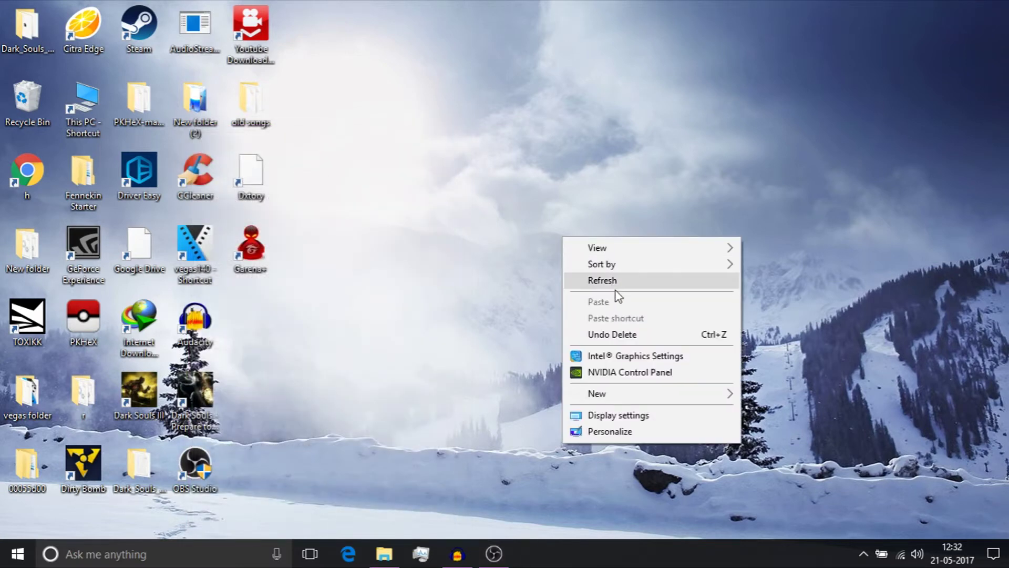
Step: Refresh the desktop again from its right-click menu
click(605, 278)
right_click(415, 182)
click(452, 224)
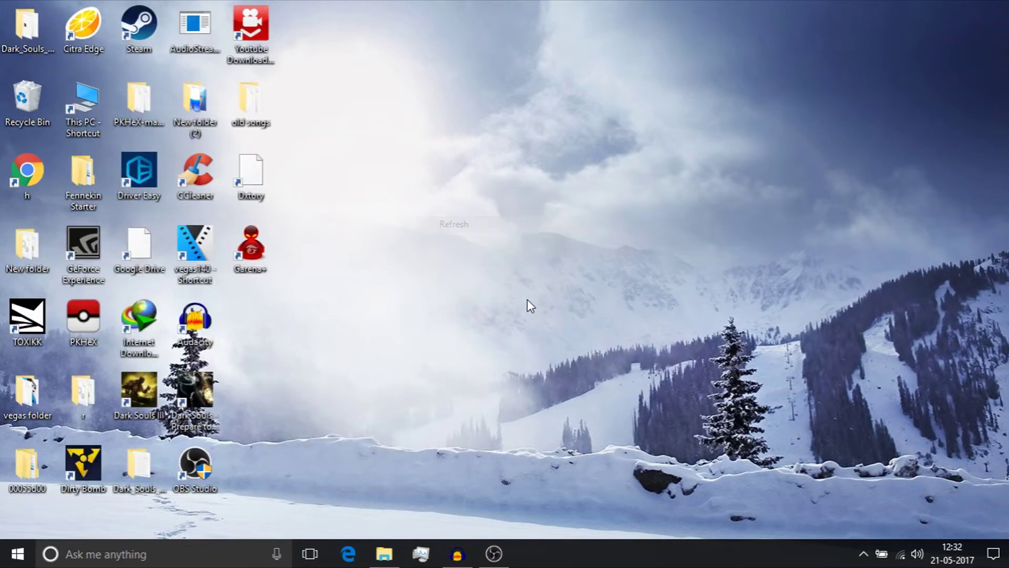
right_click(521, 308)
Step: Launch NVIDIA Control Panel, view Set PhysX Configuration, then go to Manage 3D settings
click(595, 442)
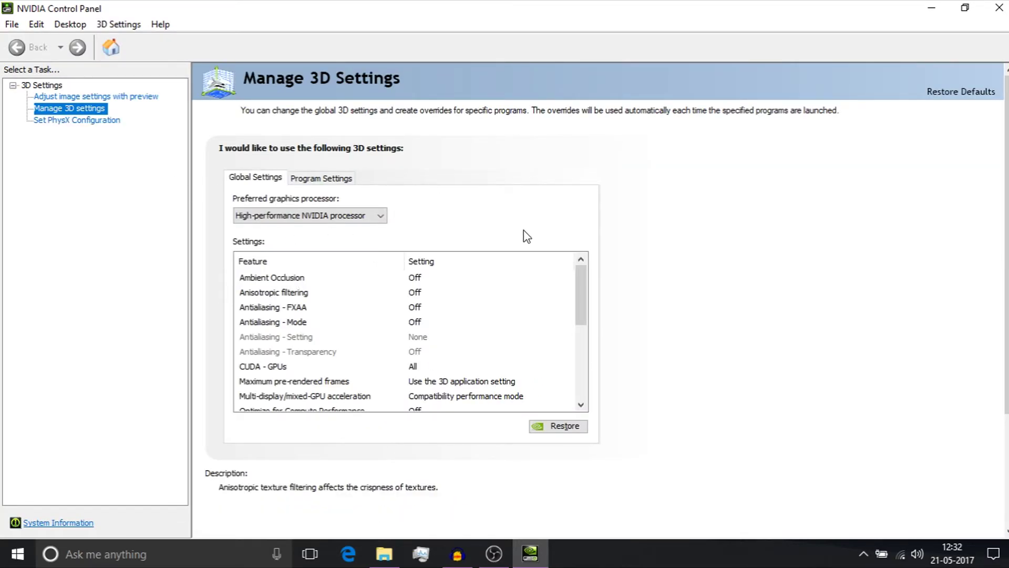
click(116, 123)
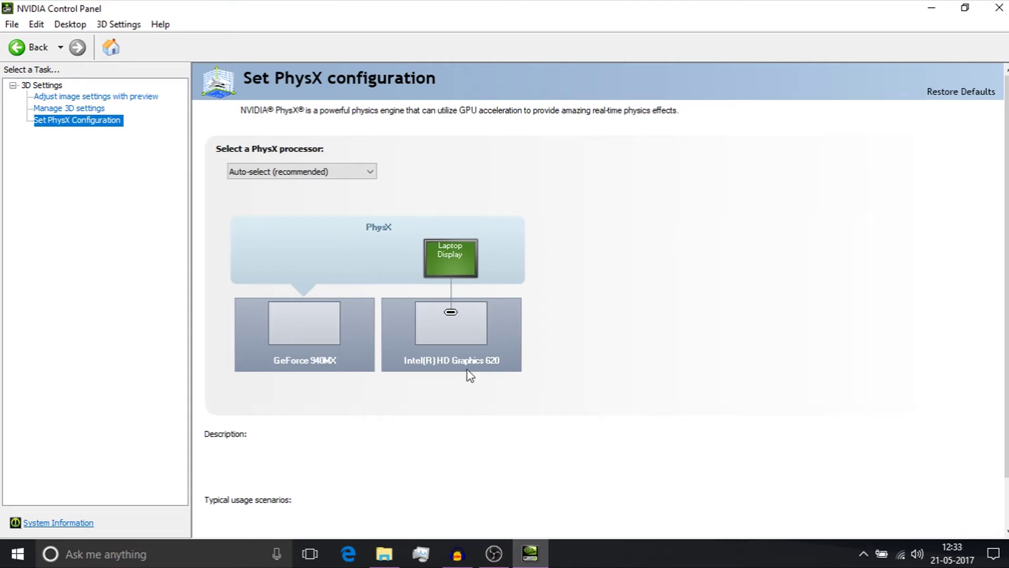
click(81, 110)
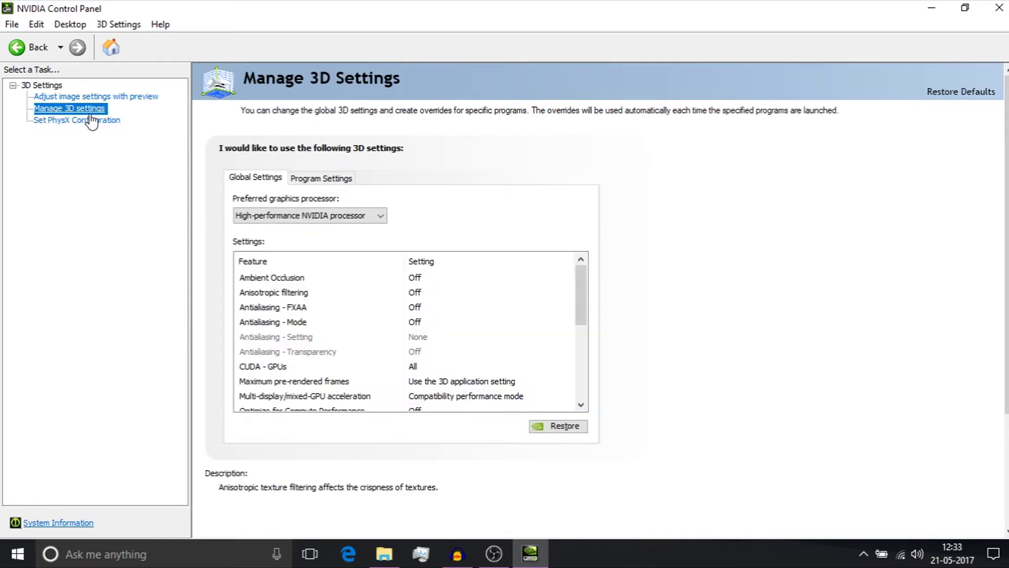
Step: Under Program Settings, set obs64.exe's preferred graphics processor to Integrated graphics
click(306, 177)
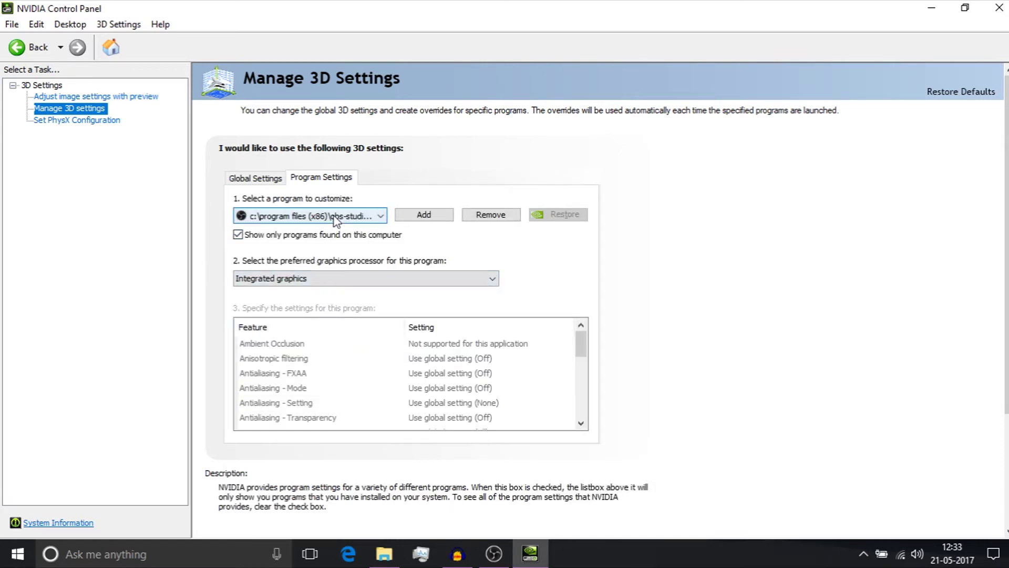
click(335, 216)
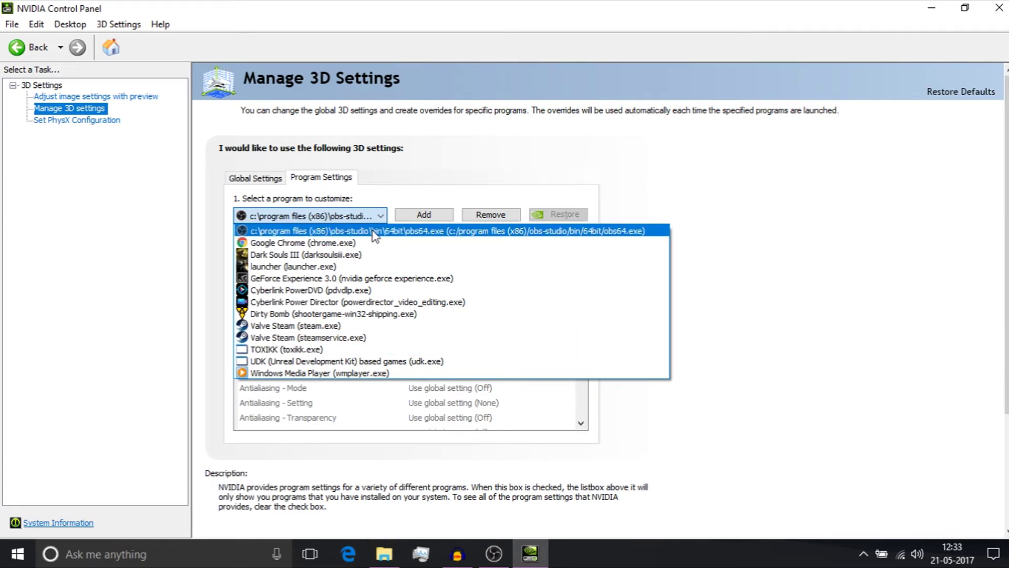
click(486, 231)
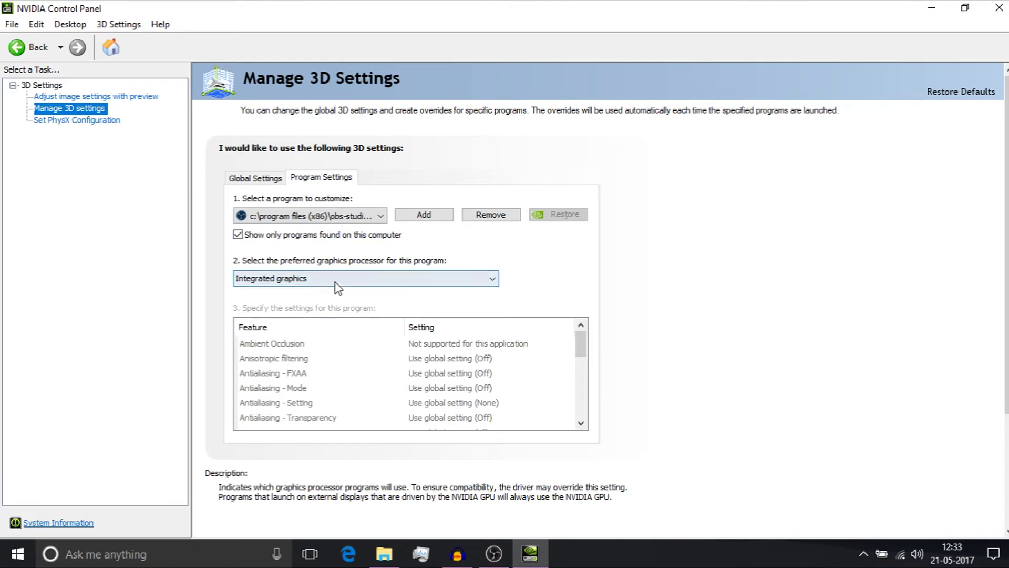
click(408, 282)
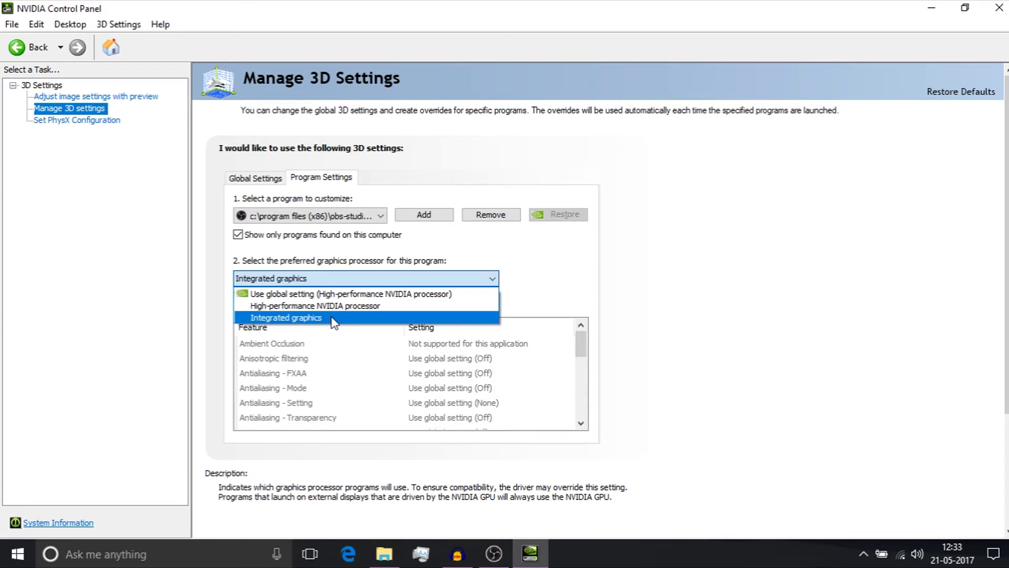
click(286, 317)
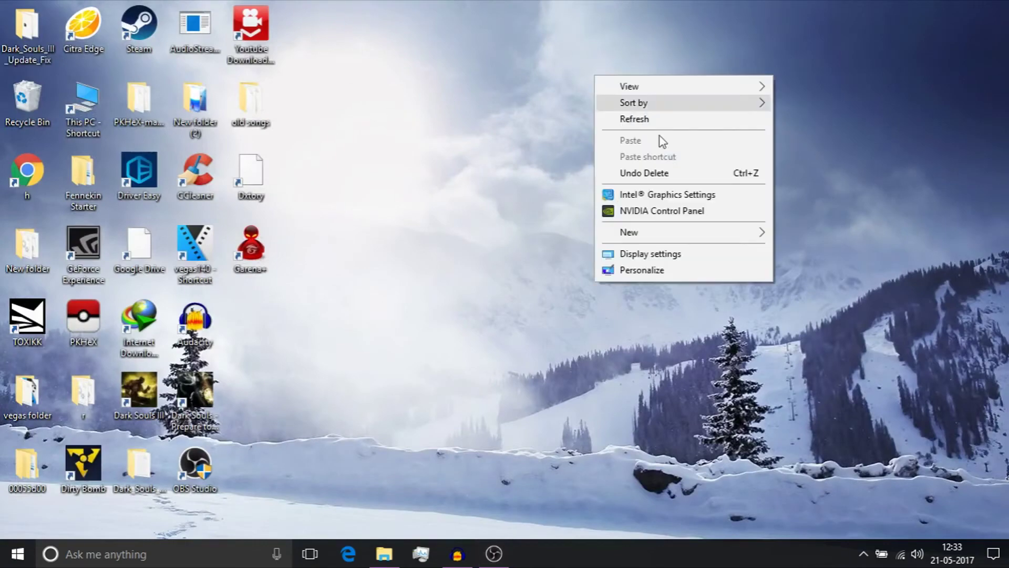
click(643, 118)
Step: Add a new Game Capture source from the OBS Sources list's Add menu
right_click(523, 132)
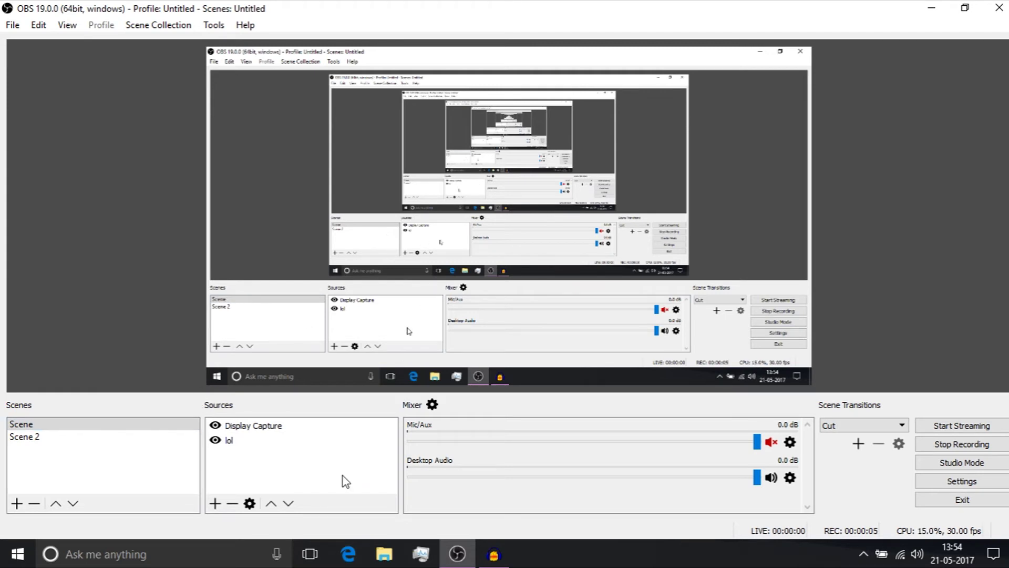
right_click(311, 460)
mouse_move(369, 361)
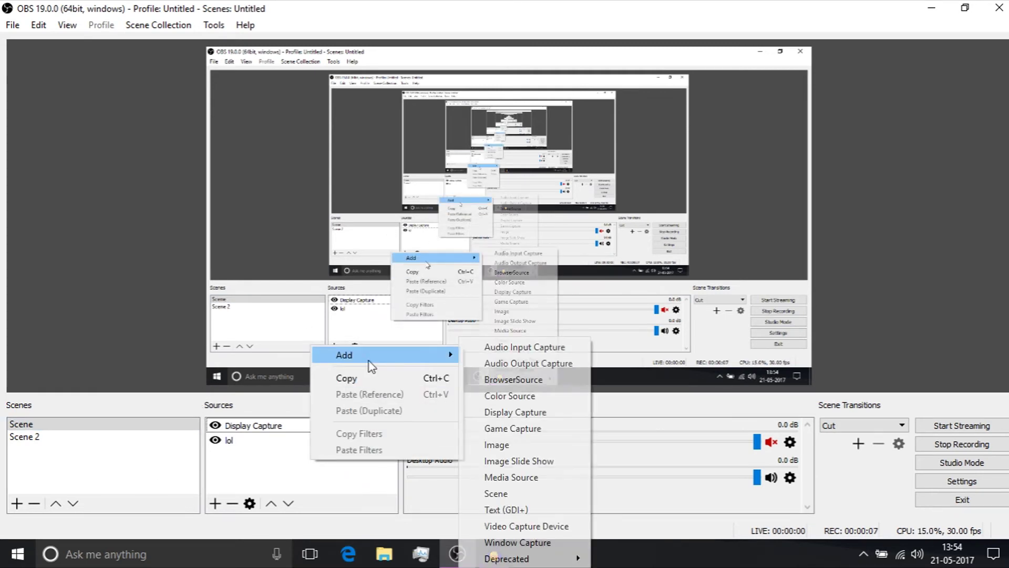
click(259, 461)
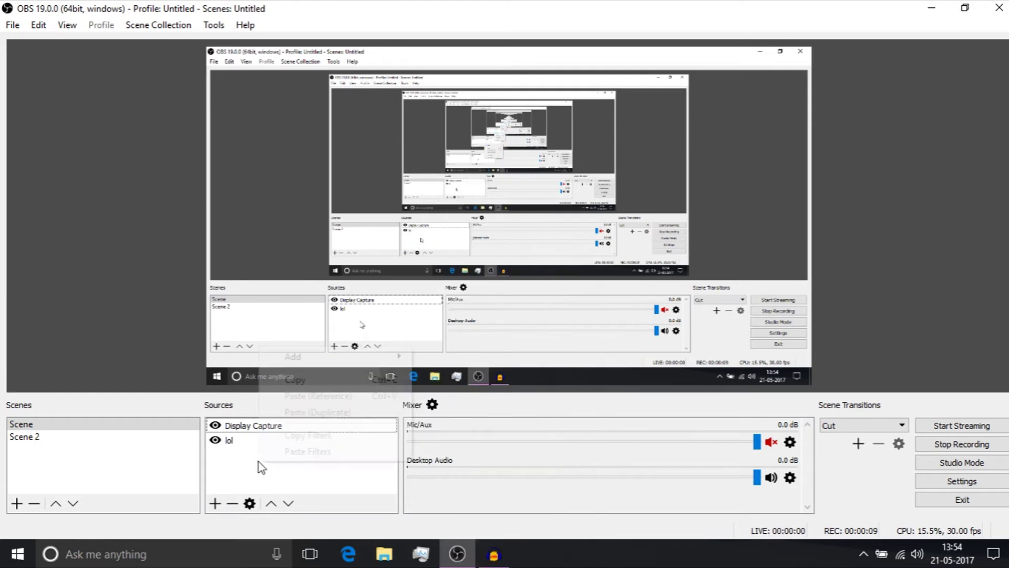
mouse_move(333, 356)
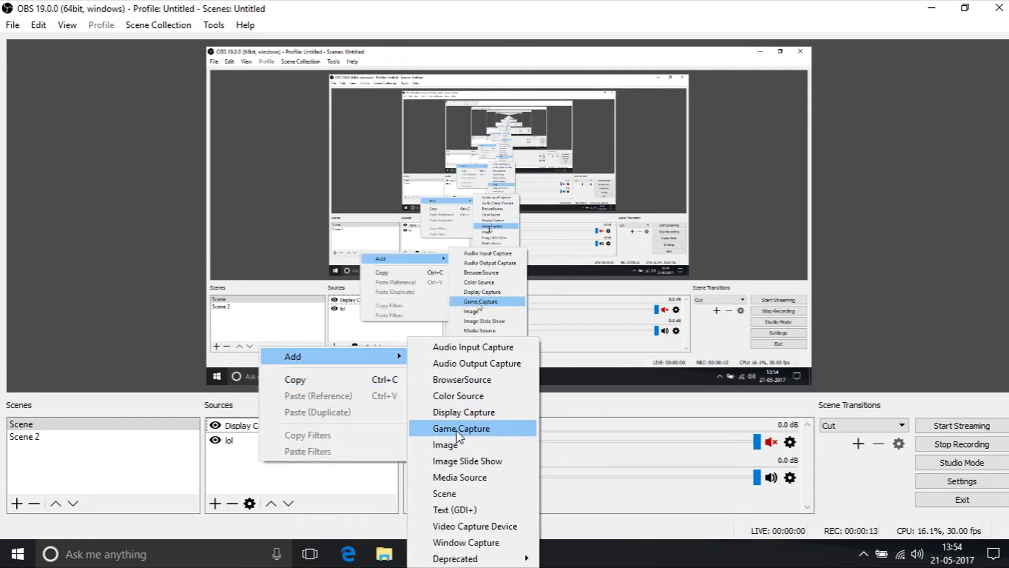
click(305, 480)
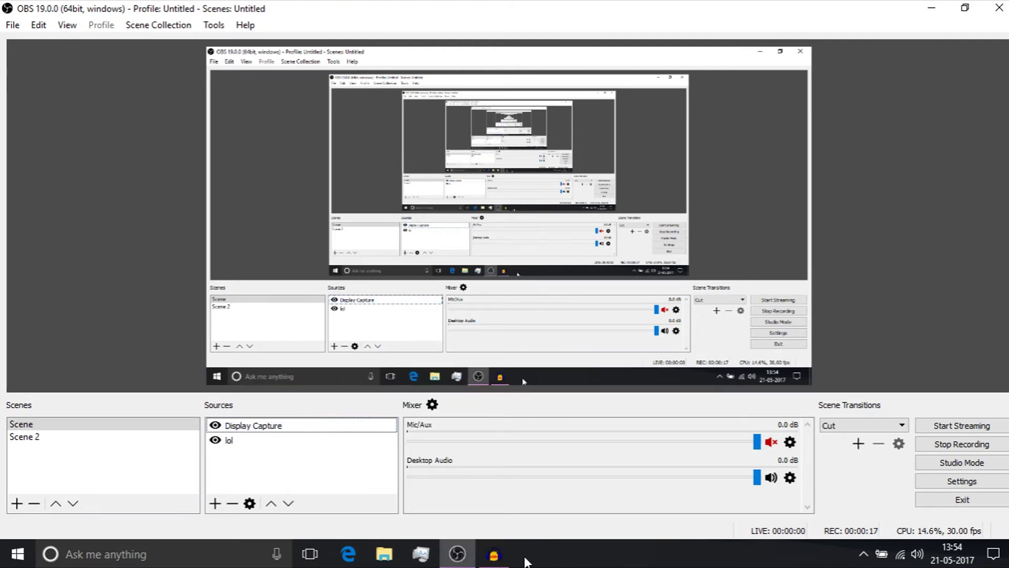
right_click(257, 454)
mouse_move(282, 465)
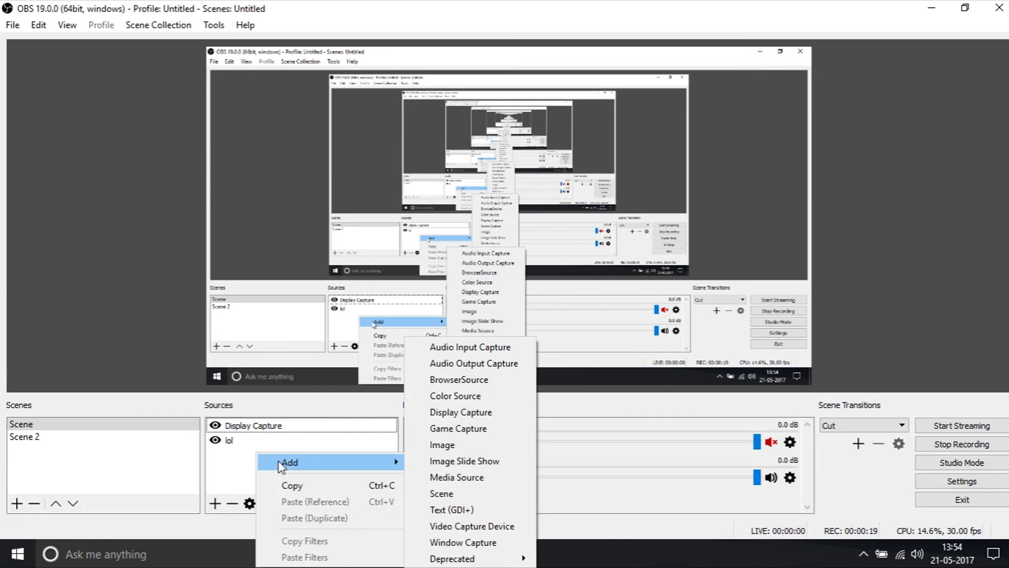
click(481, 425)
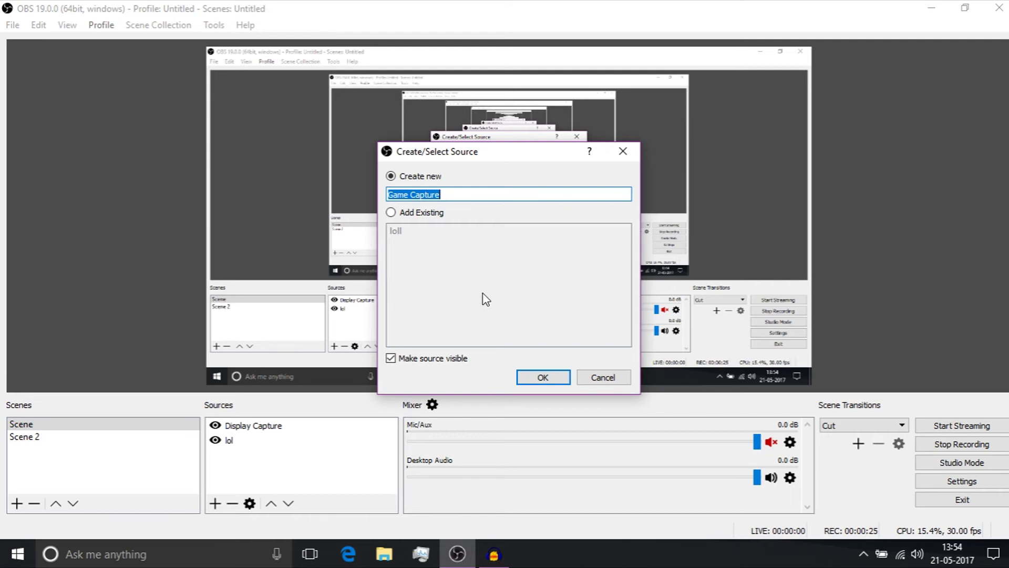
Step: Name the new source ds3 and turn on Multi-adapter Compatibility
text(ds3)
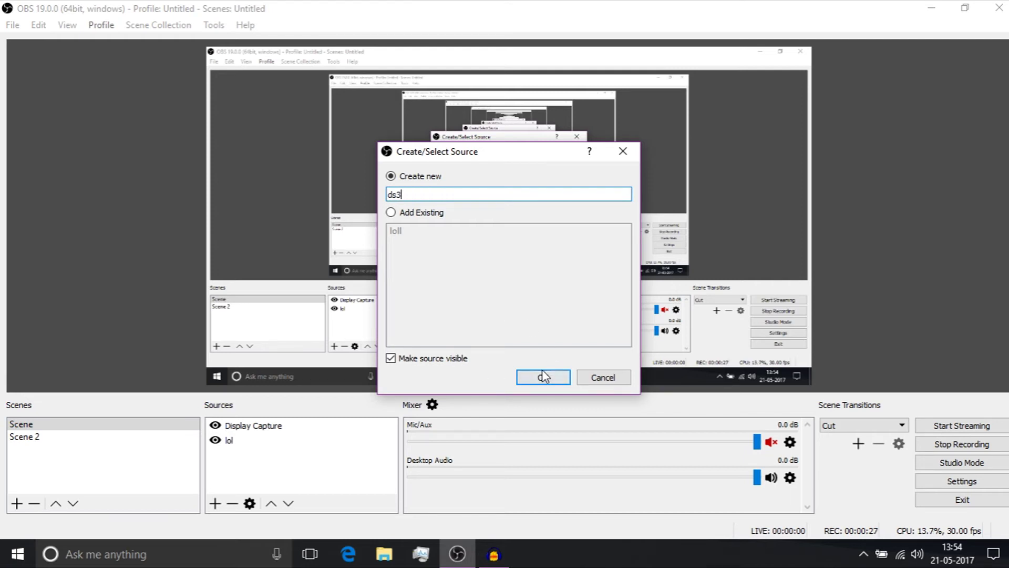
click(528, 377)
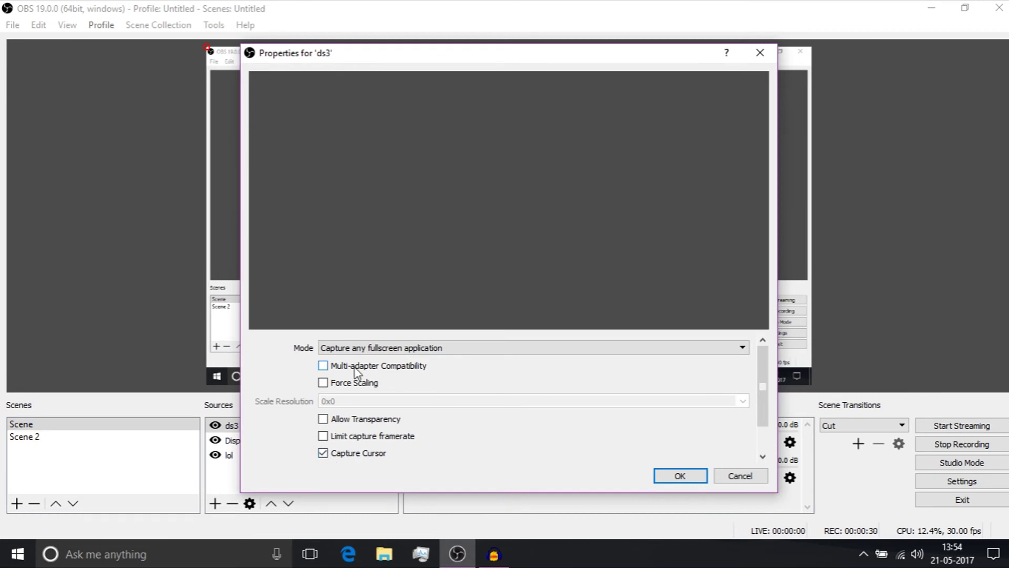
click(323, 366)
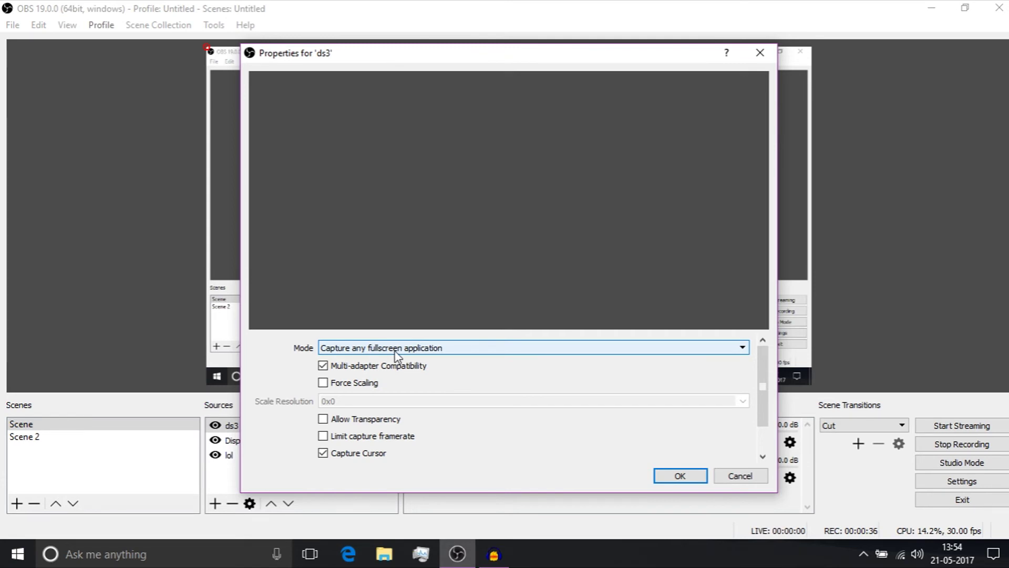
Step: Set the capture Mode to Capture specific window, leaving the window unselected
click(428, 348)
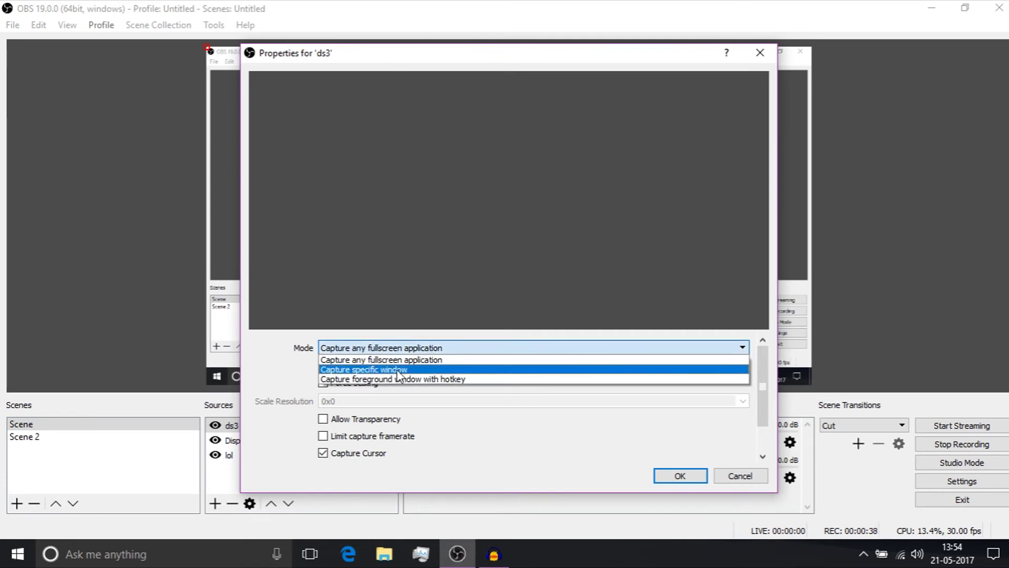
click(365, 370)
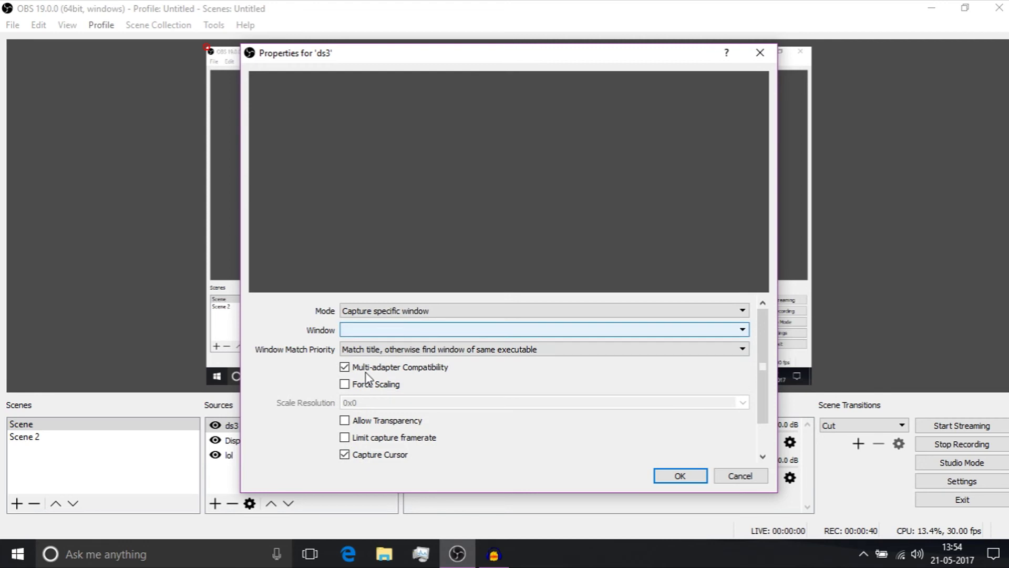
click(388, 335)
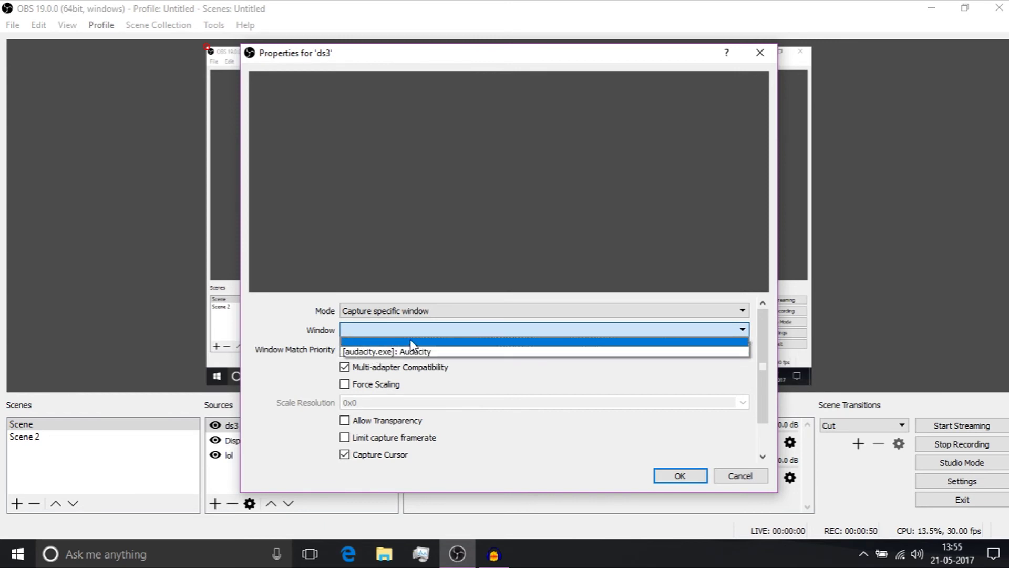
click(436, 342)
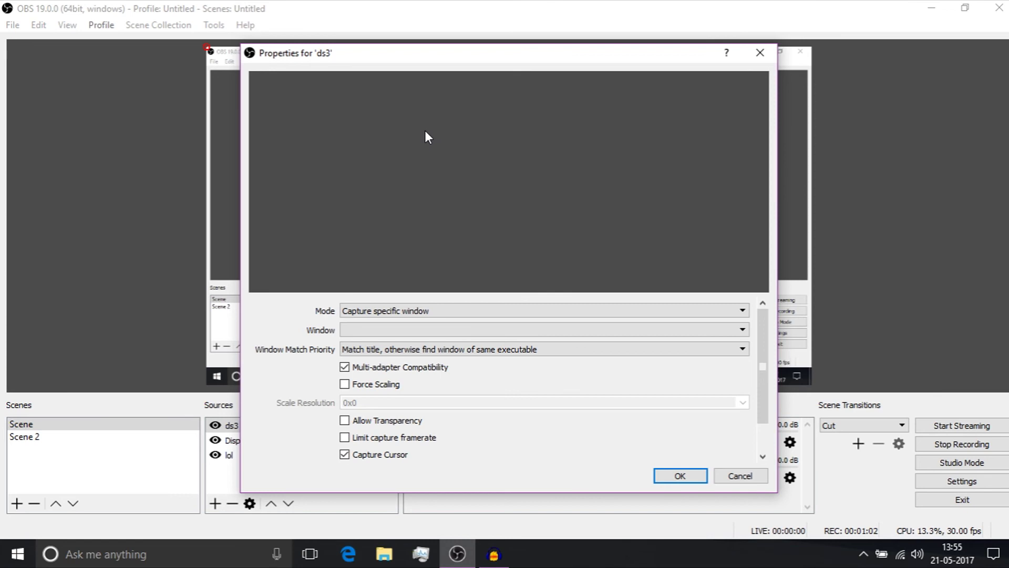
click(686, 479)
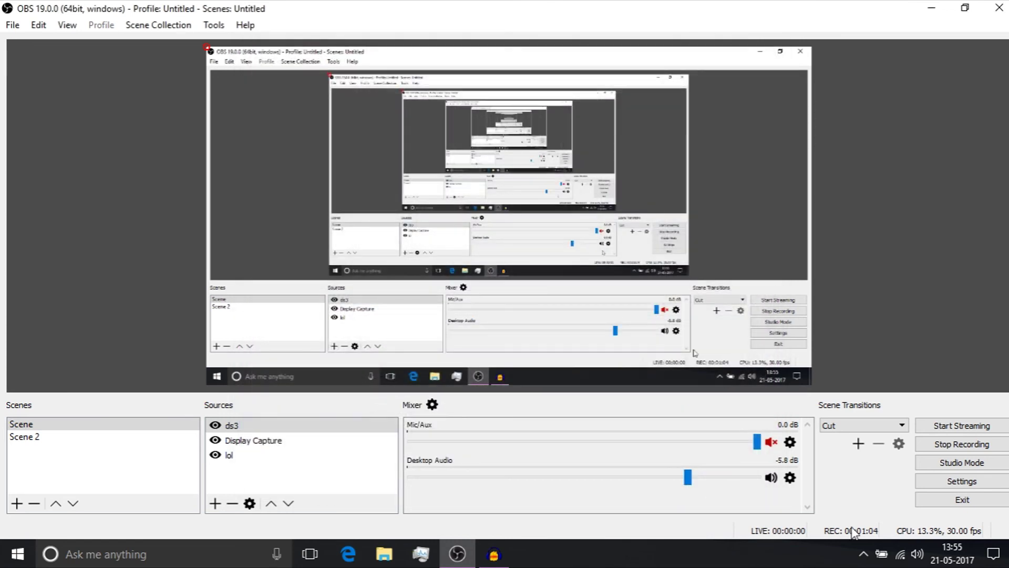